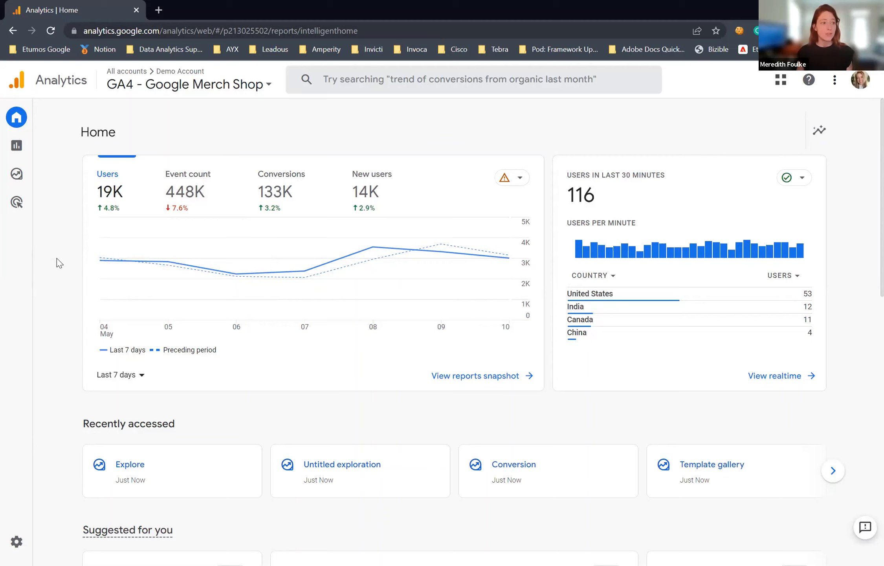
# Step: Create a new blank exploration in the Explore area of the GA4 - Google Merch Shop property
pyautogui.moveTo(31, 187)
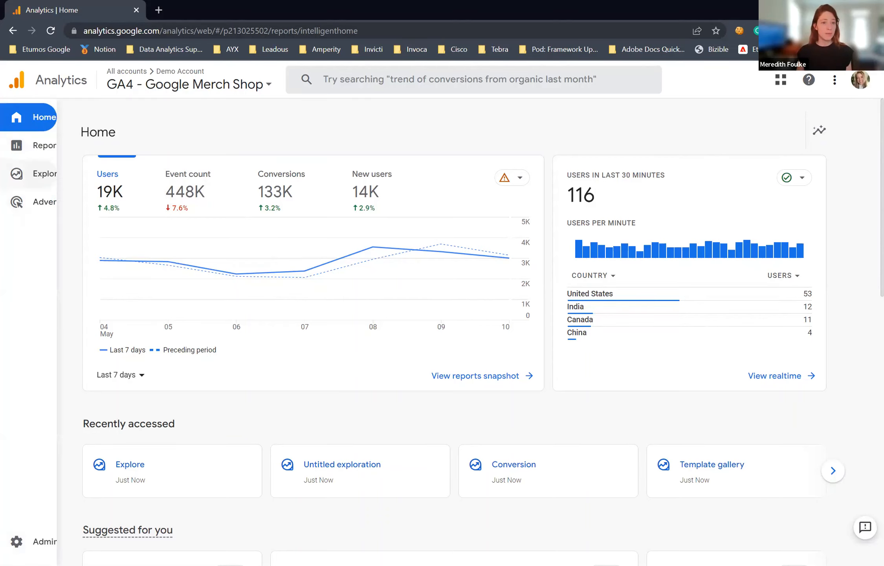
pyautogui.click(49, 180)
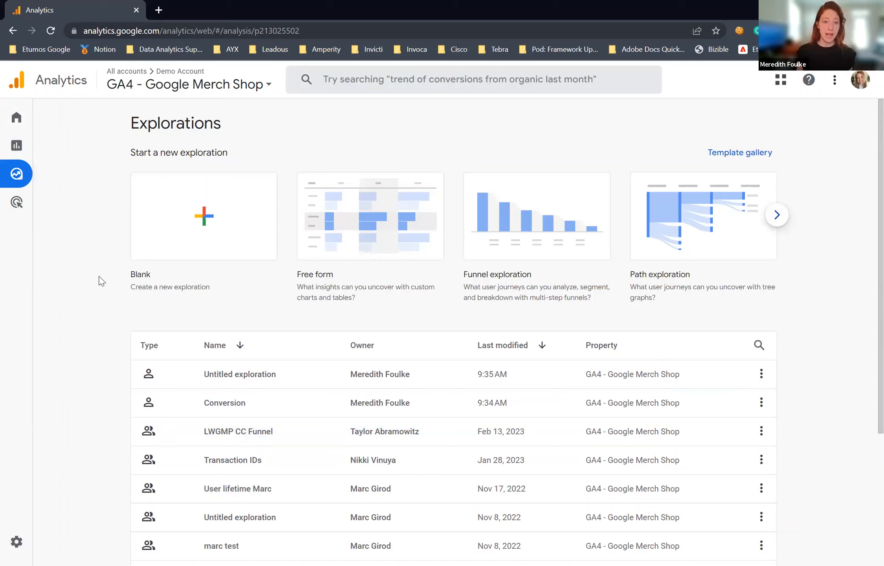
pyautogui.click(157, 240)
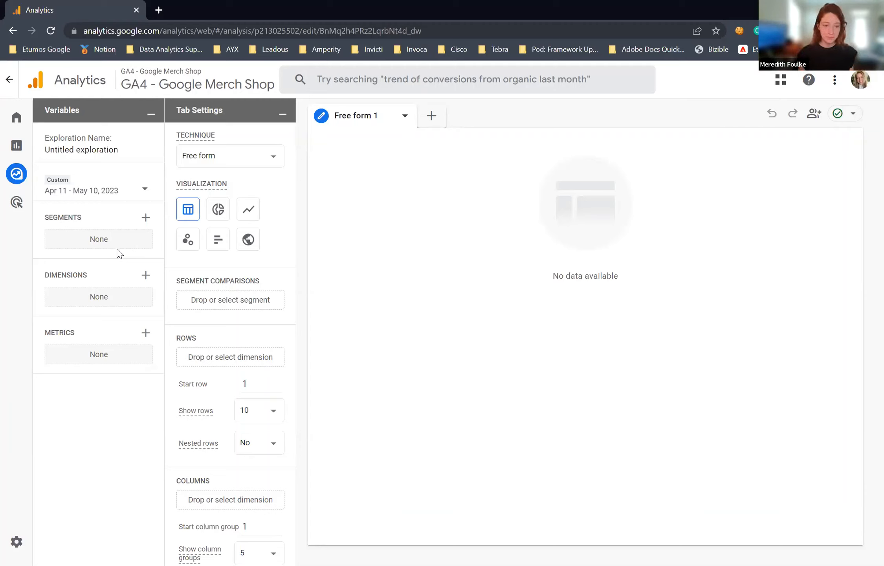
# Step: Build a custom event segment that includes events when the event is purchase, and check the summary's date range
pyautogui.click(145, 217)
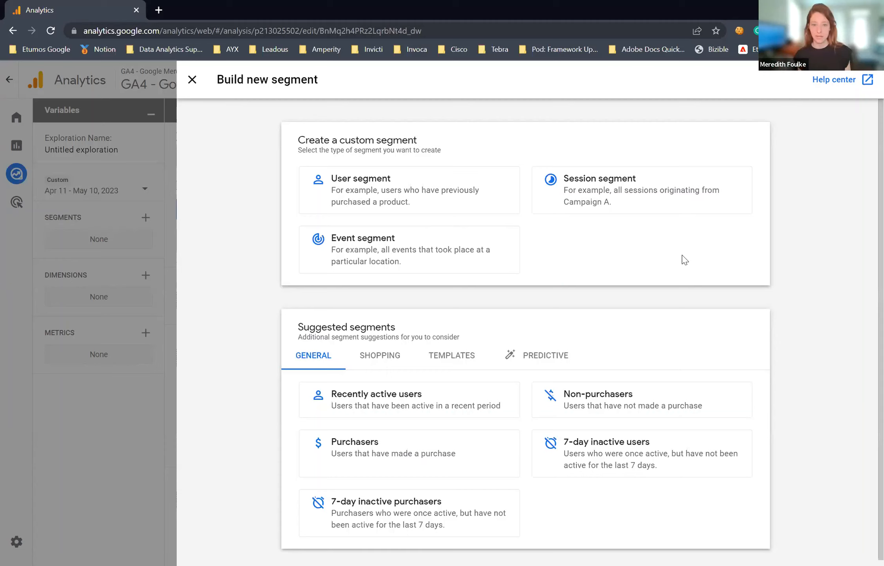
pyautogui.click(417, 264)
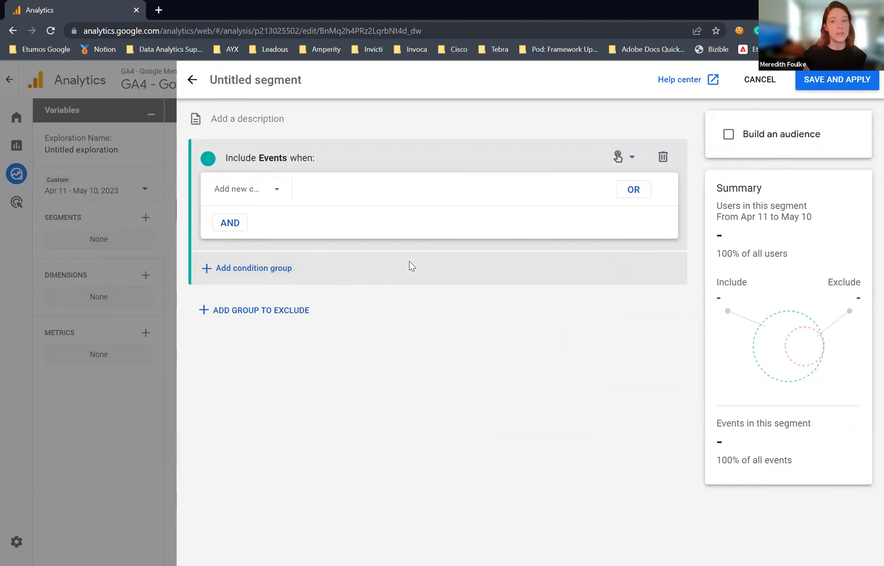
pyautogui.click(278, 192)
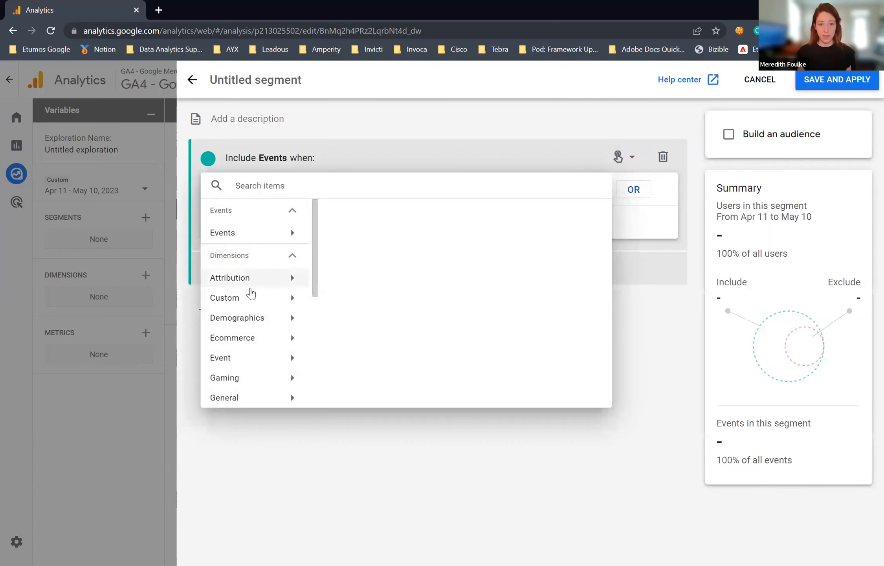
pyautogui.click(251, 234)
pyautogui.scroll(-8, 444, 267)
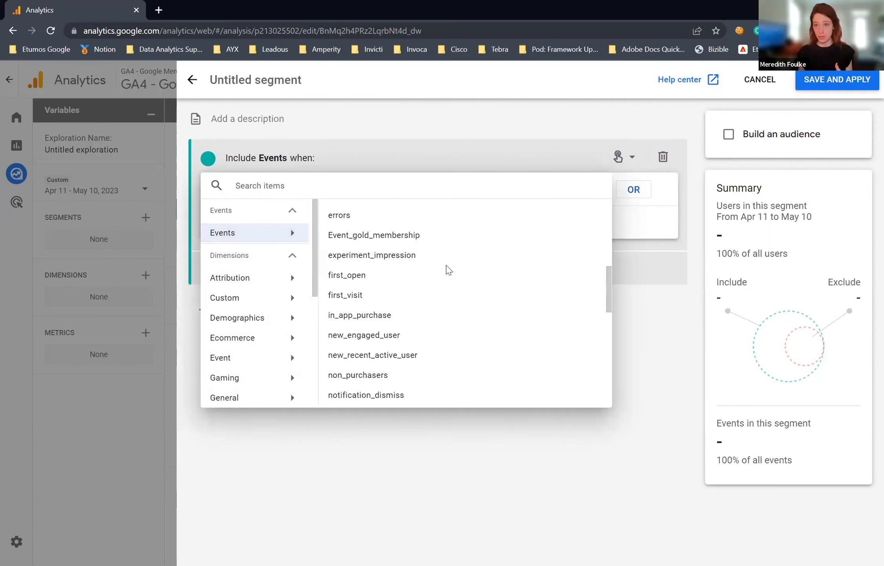
pyautogui.scroll(-5, 447, 270)
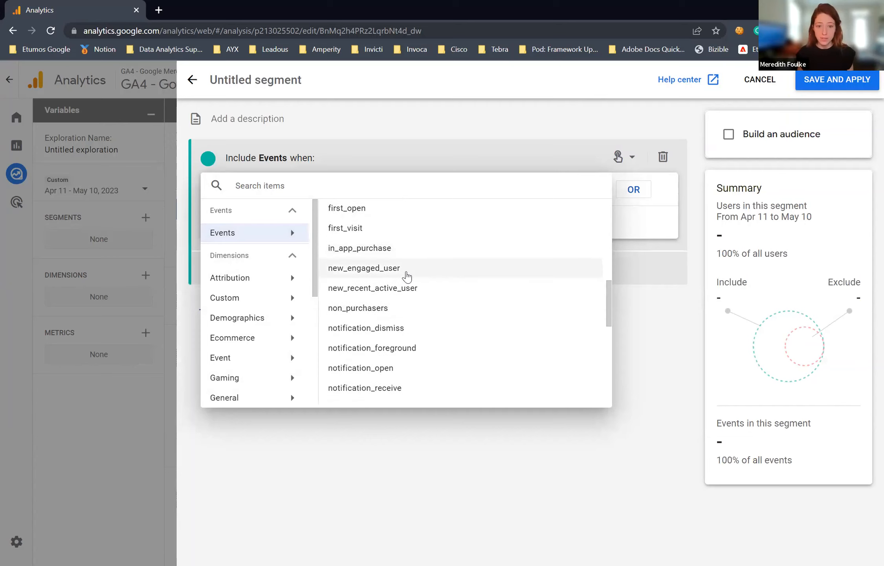
pyautogui.click(372, 358)
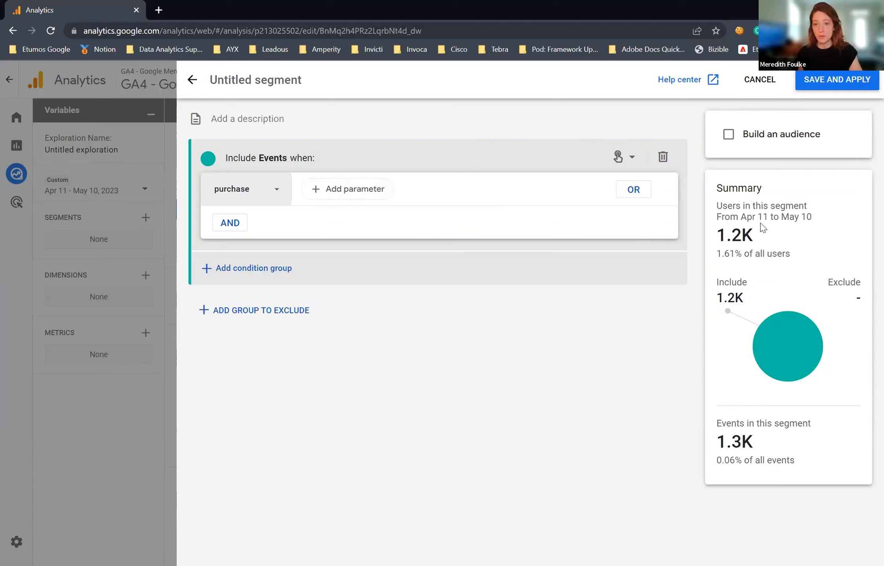
pyautogui.moveTo(742, 216); pyautogui.dragTo(811, 218)
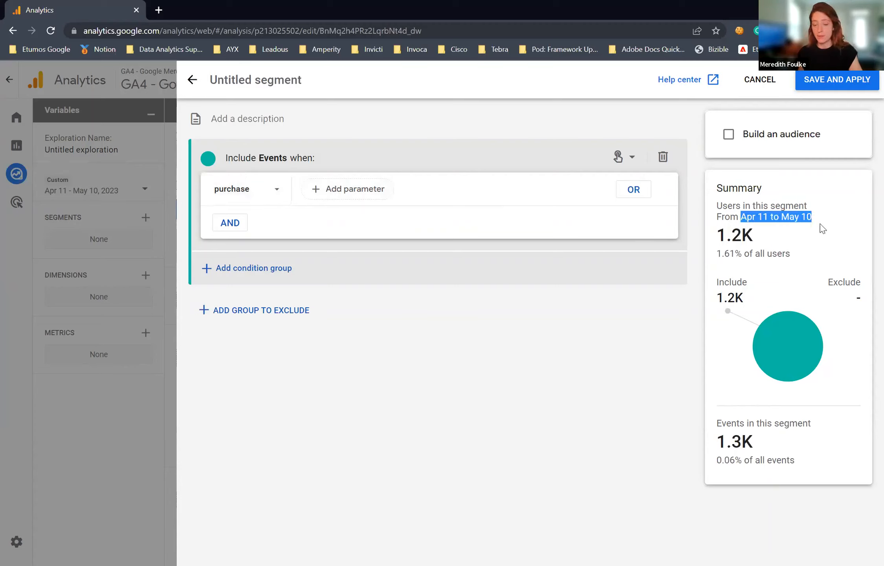
pyautogui.click(764, 241)
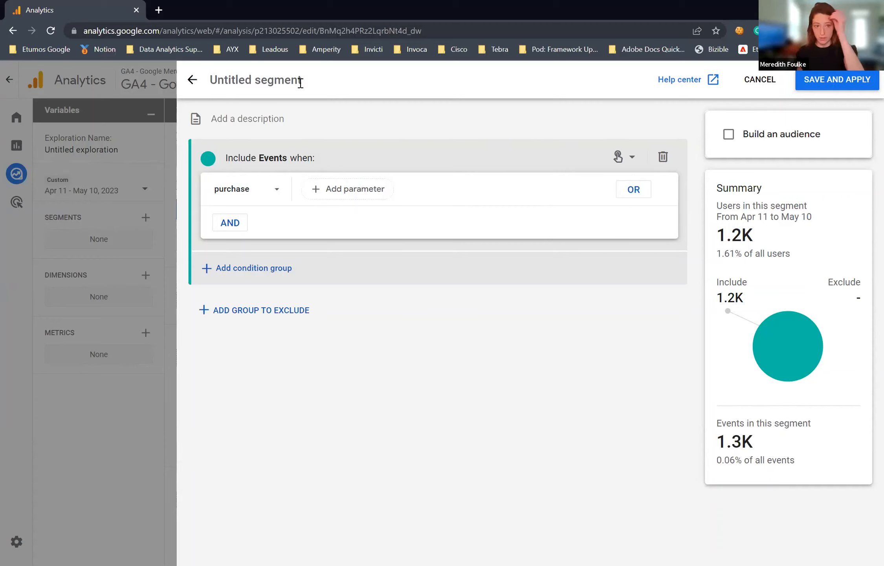
# Step: Name the untitled segment Purchase
pyautogui.click(281, 81)
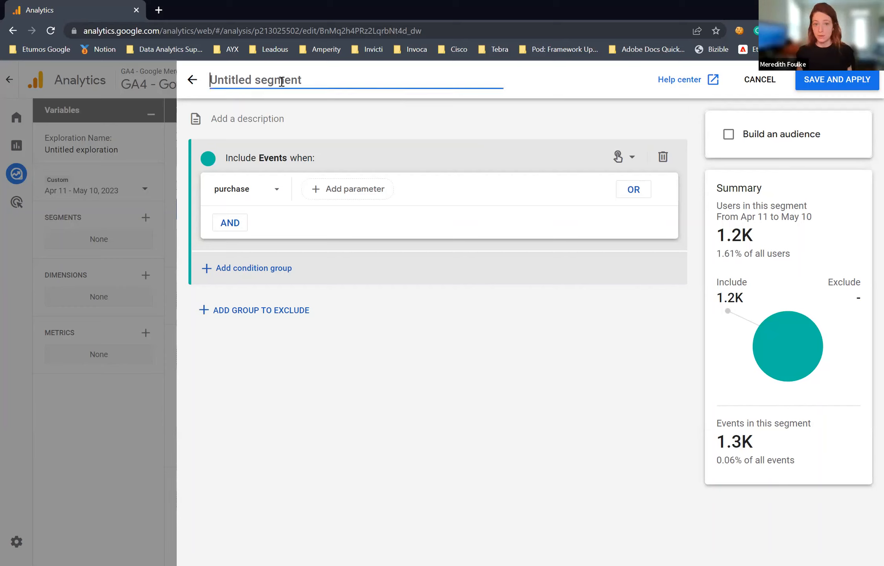
pyautogui.write('rcas')
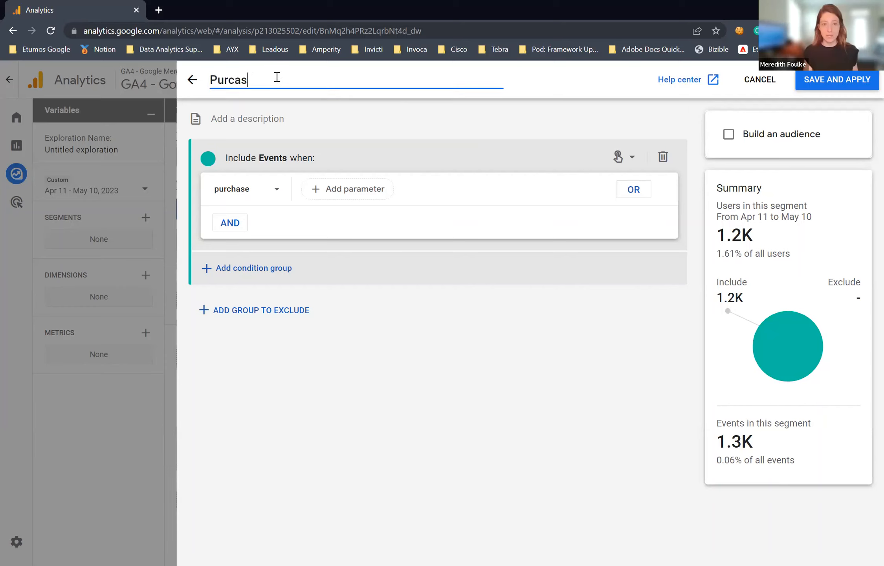
pyautogui.press('BackSpace')
pyautogui.press('BackSpace')
pyautogui.write('hase')
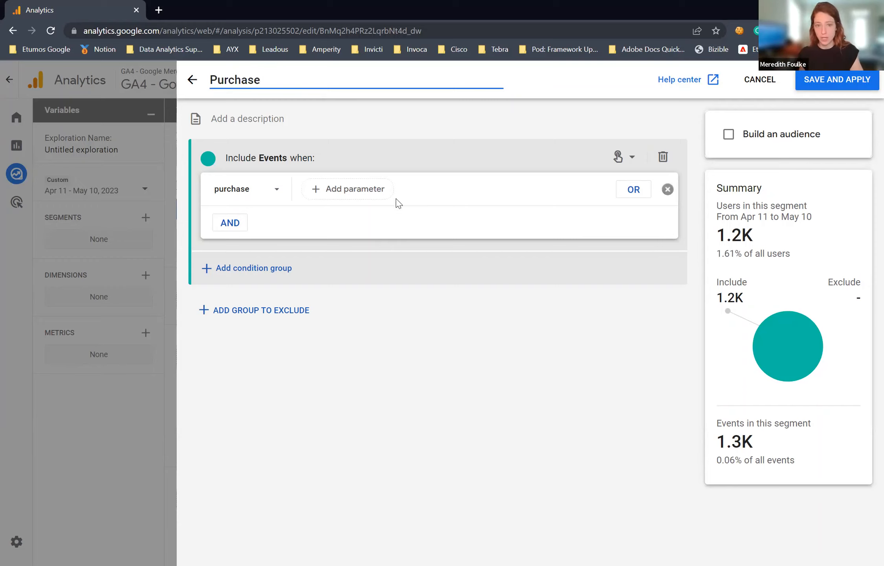
pyautogui.click(633, 189)
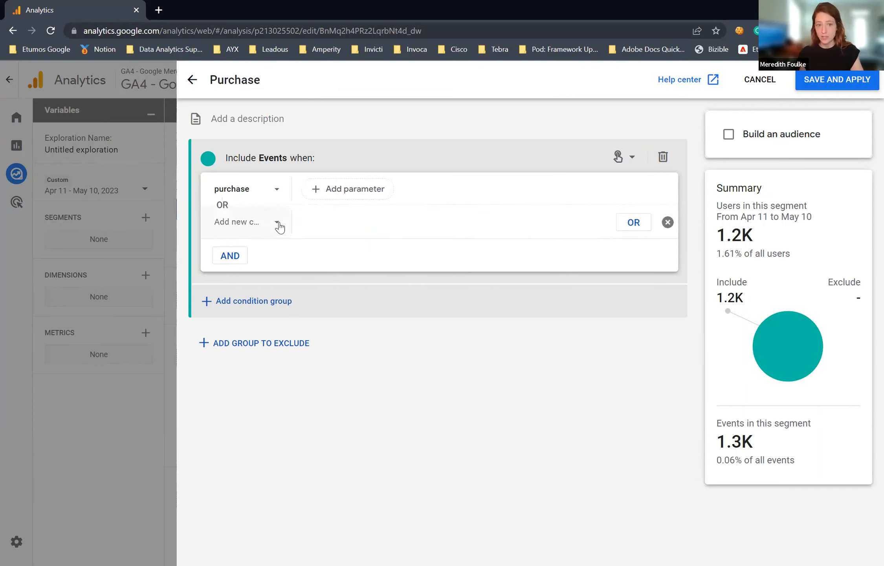
pyautogui.click(252, 223)
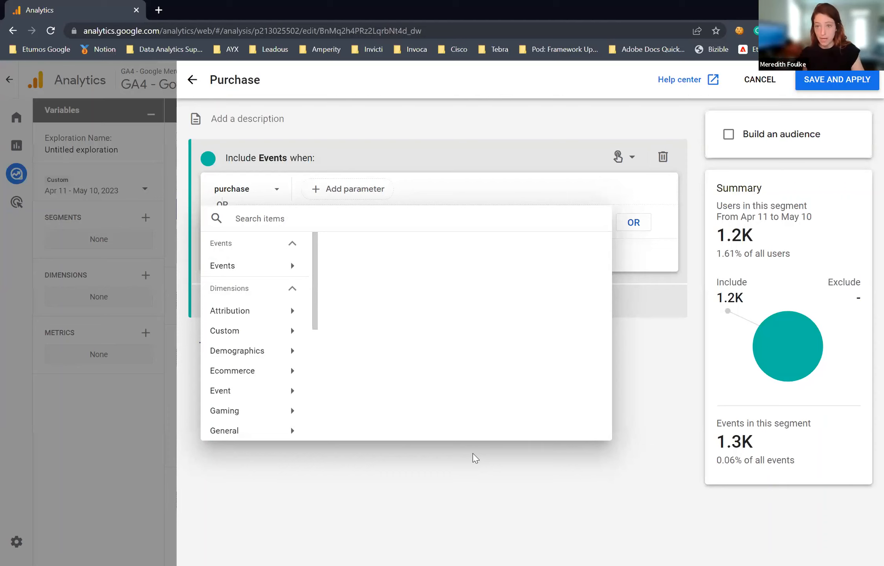
pyautogui.click(580, 119)
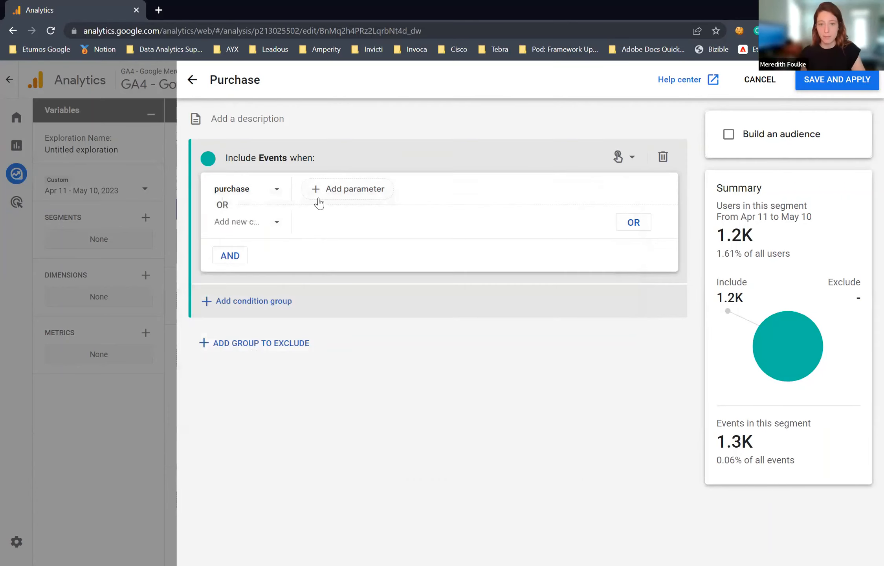
pyautogui.click(668, 222)
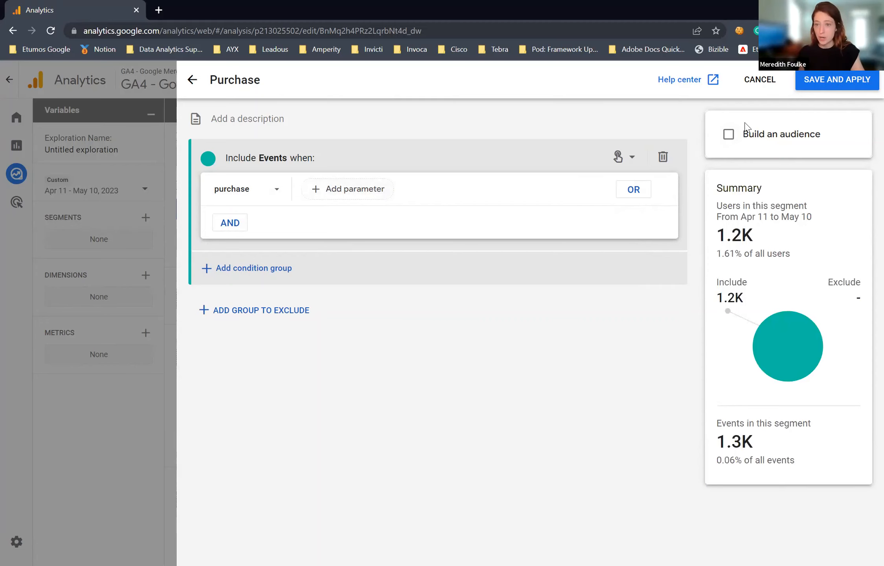
# Step: Save the Purchase segment and apply it to the exploration
pyautogui.click(826, 84)
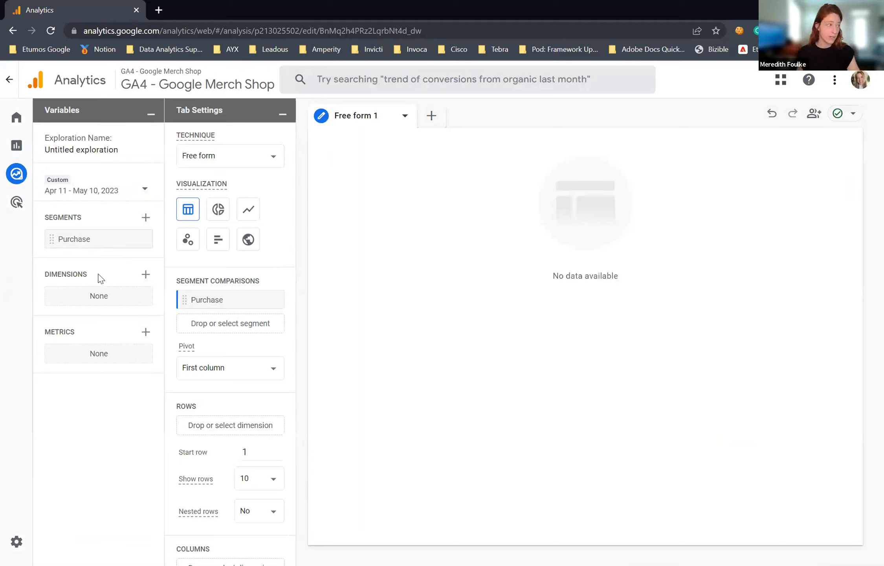
# Step: Import the time dimensions Year, Week, Month and Day into the exploration's variables
pyautogui.moveTo(101, 277)
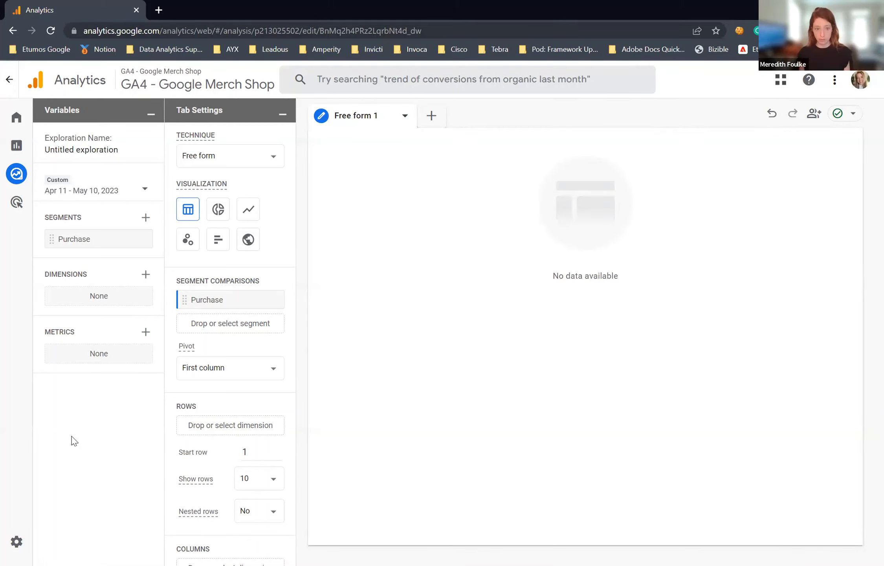
pyautogui.click(146, 275)
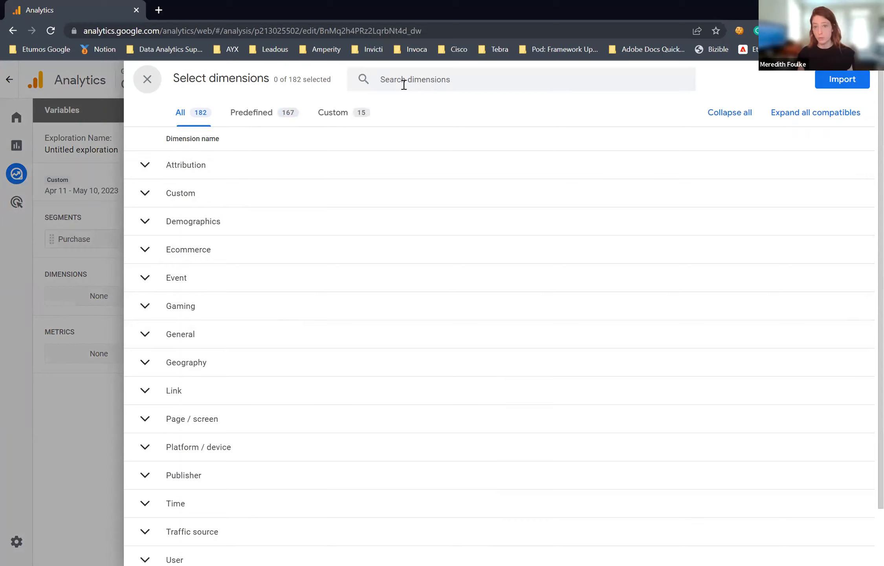
pyautogui.click(153, 505)
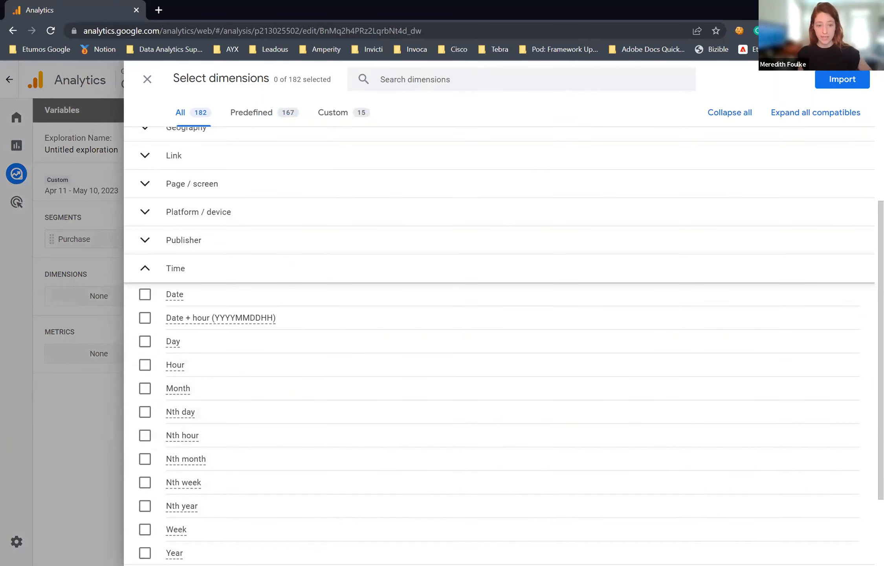
pyautogui.click(145, 551)
pyautogui.click(144, 529)
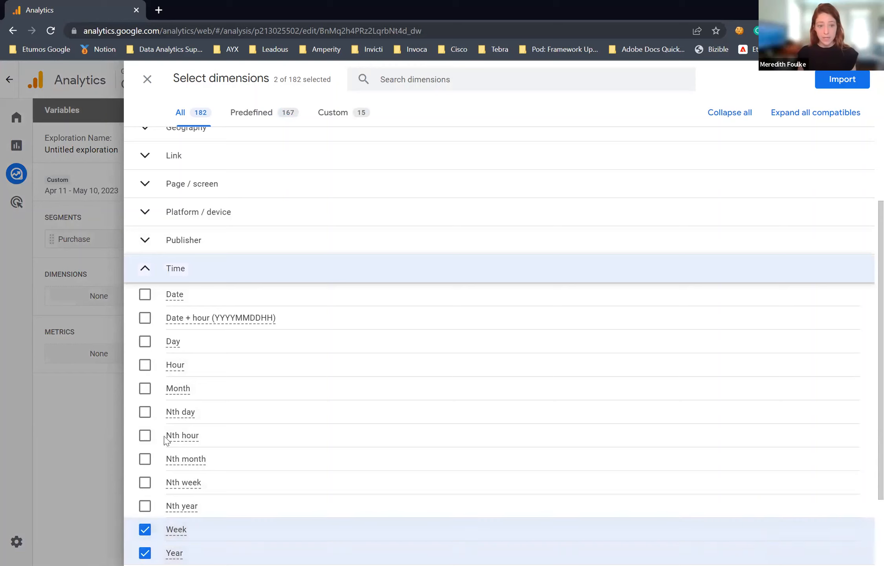
pyautogui.click(145, 387)
pyautogui.click(144, 341)
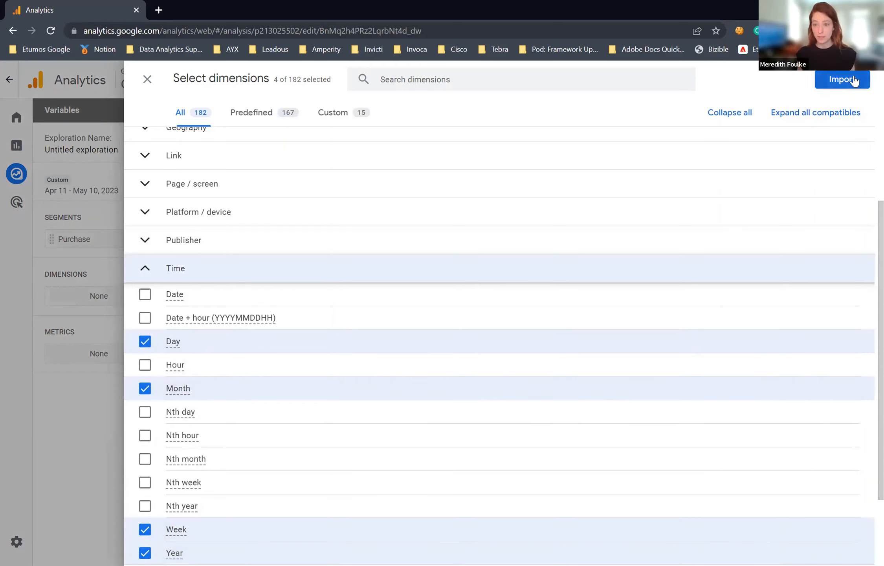
pyautogui.click(842, 80)
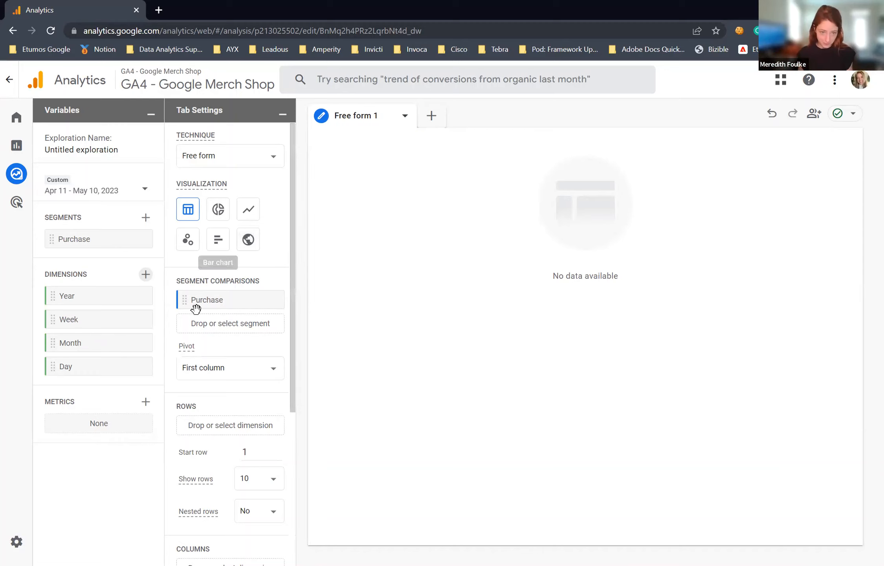
# Step: Import the Conversions event metric into the exploration's variables
pyautogui.click(146, 401)
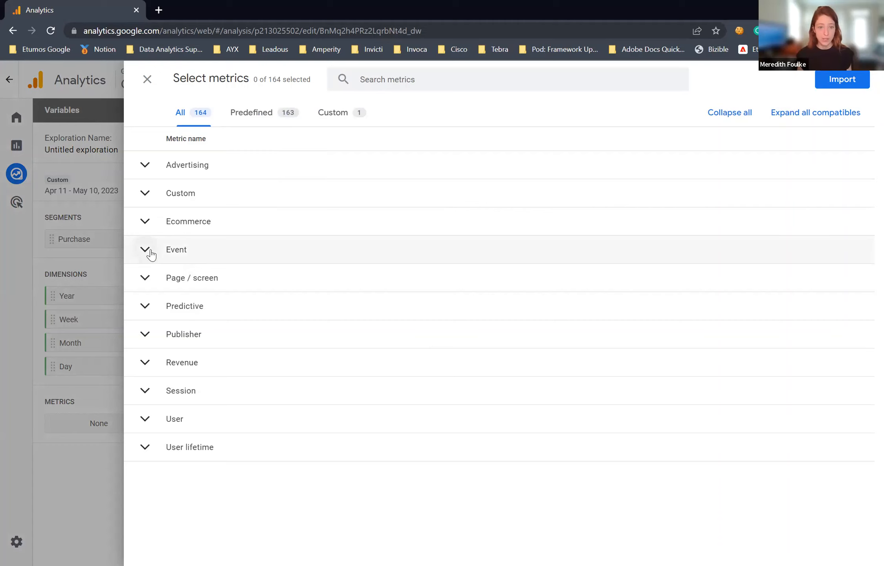
pyautogui.click(169, 250)
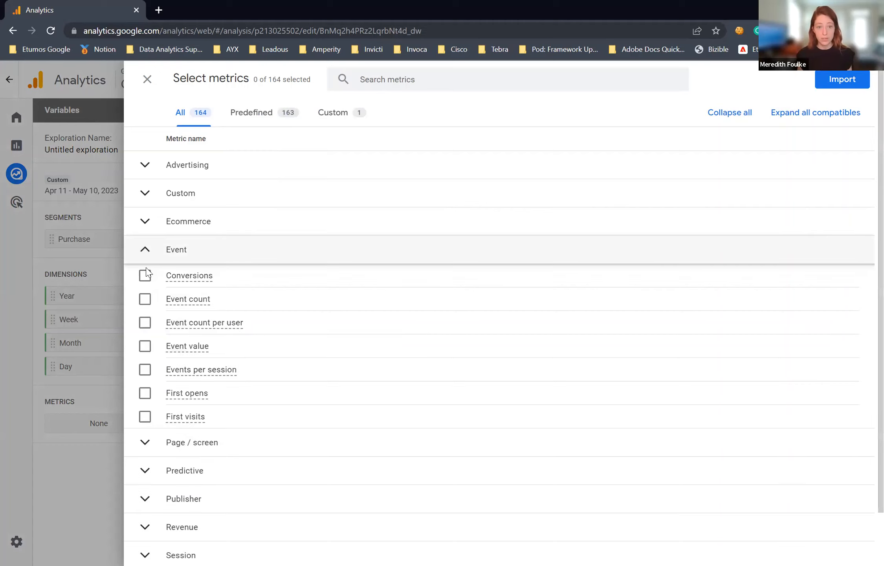
pyautogui.click(145, 275)
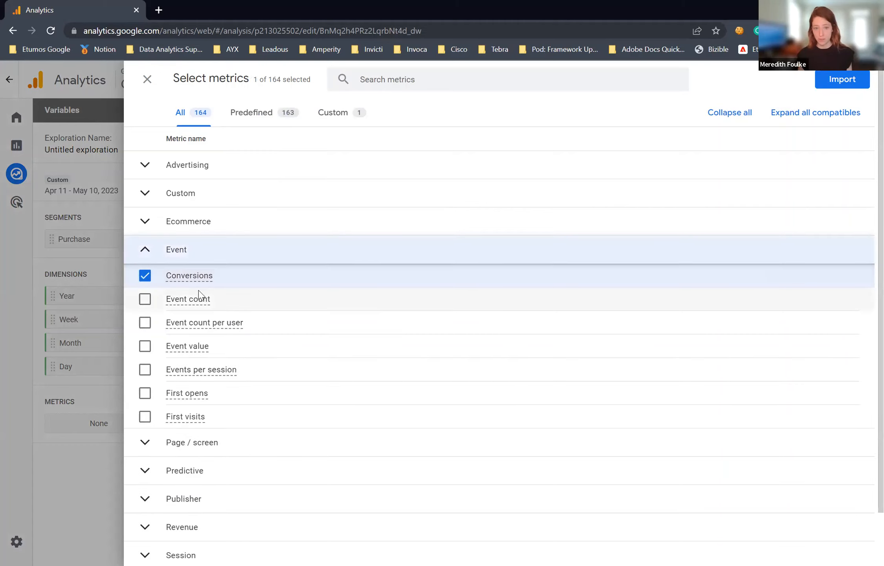
pyautogui.moveTo(272, 306)
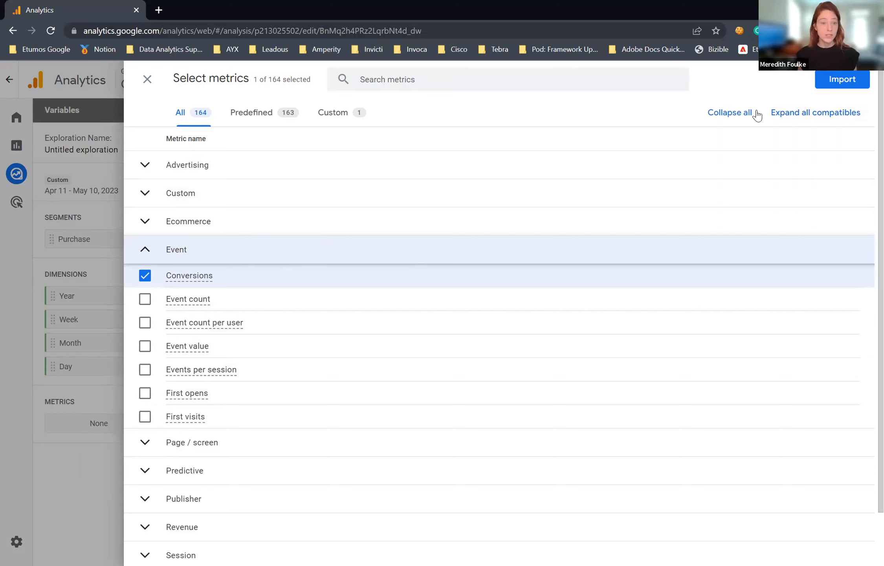
pyautogui.click(830, 82)
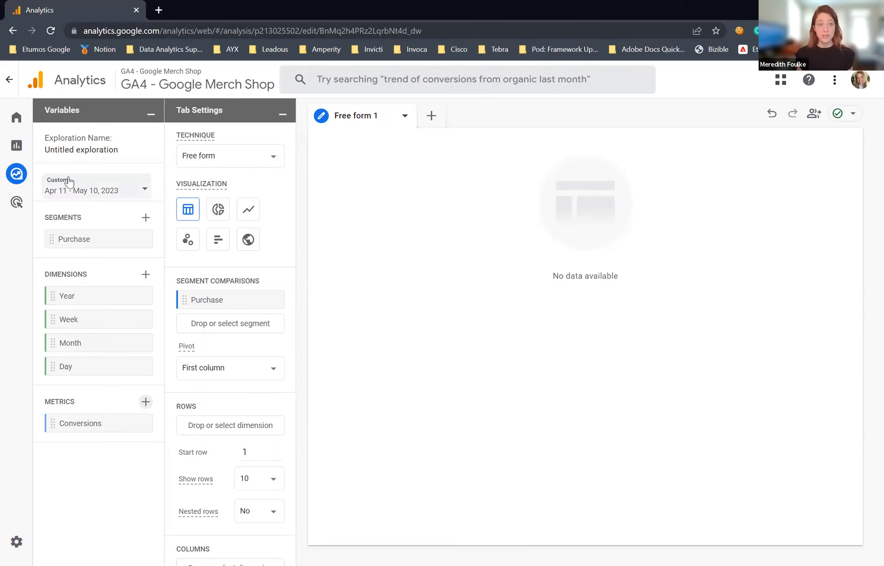
# Step: Set the exploration's custom date range to Mar 11, 2022 – May 10, 2023
pyautogui.click(89, 194)
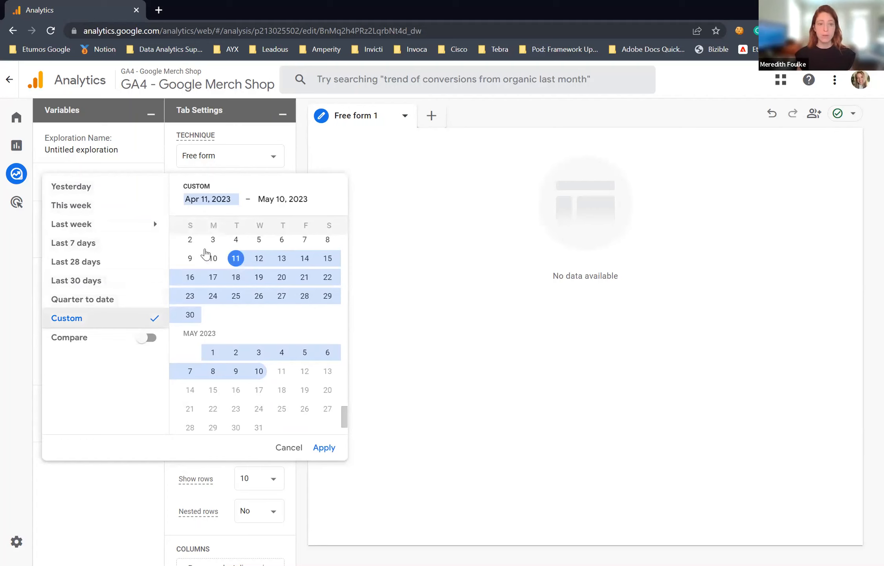
pyautogui.scroll(1, 234, 301)
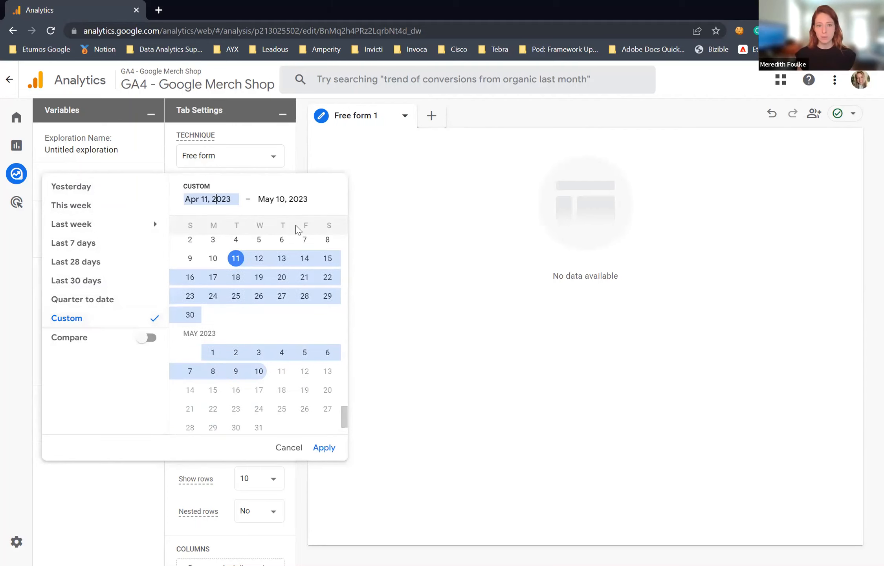
pyautogui.scroll(15, 276, 276)
pyautogui.scroll(10, 267, 282)
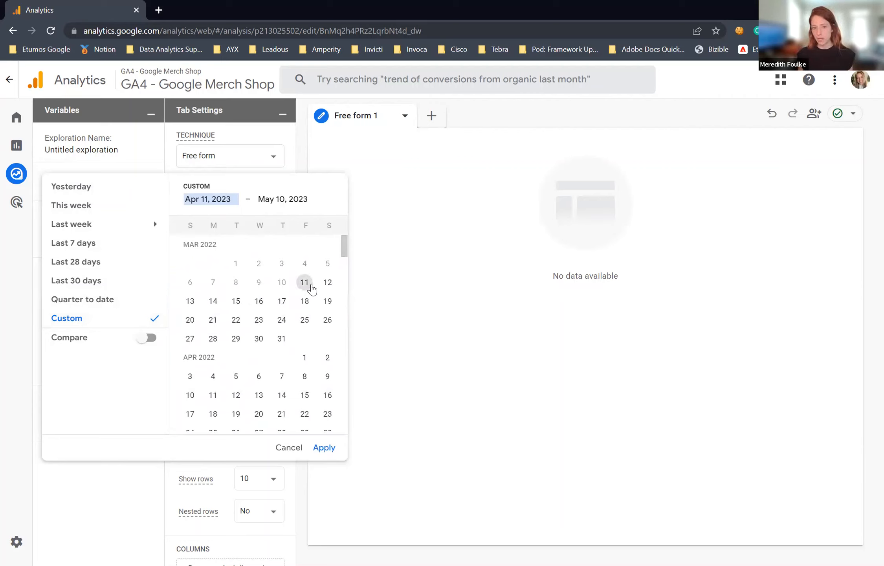
pyautogui.click(304, 282)
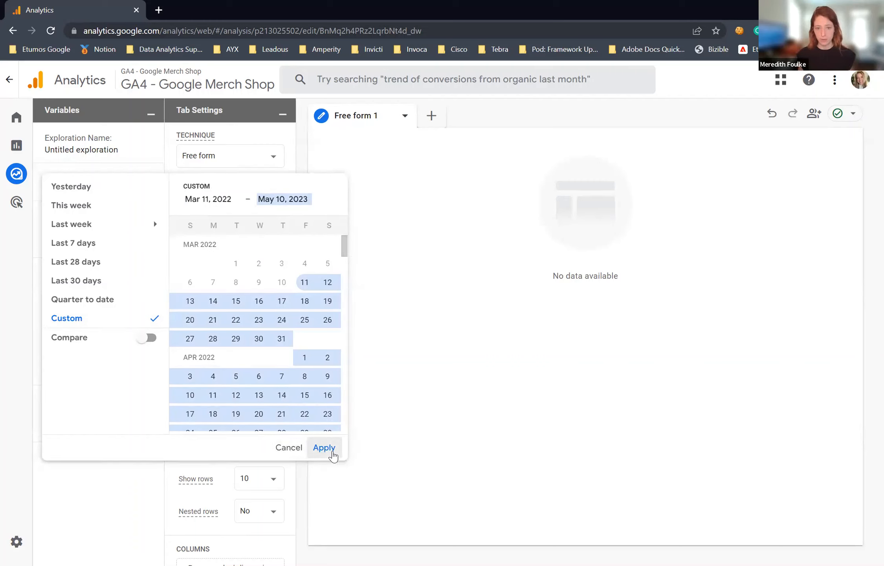
pyautogui.click(324, 447)
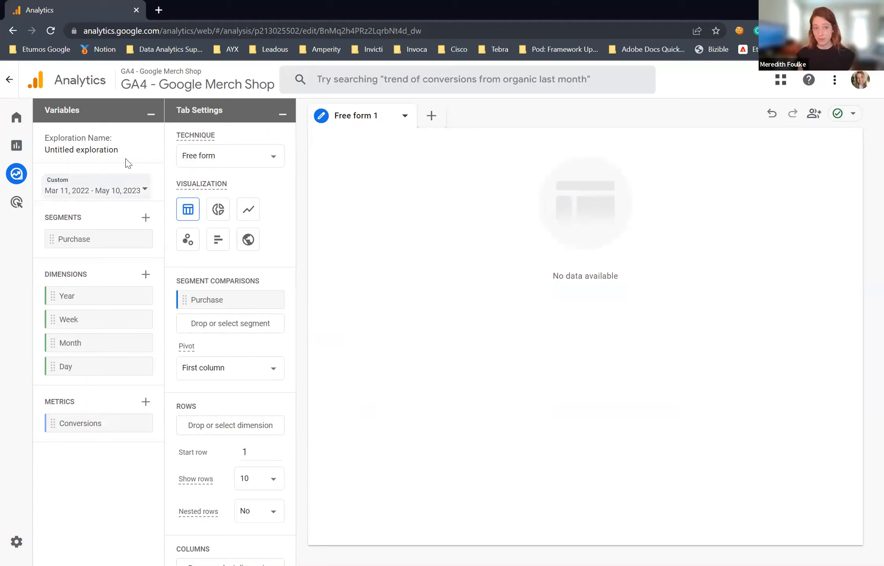
# Step: Switch the exploration's visualization to a line chart and set its granularity to Week
pyautogui.click(247, 214)
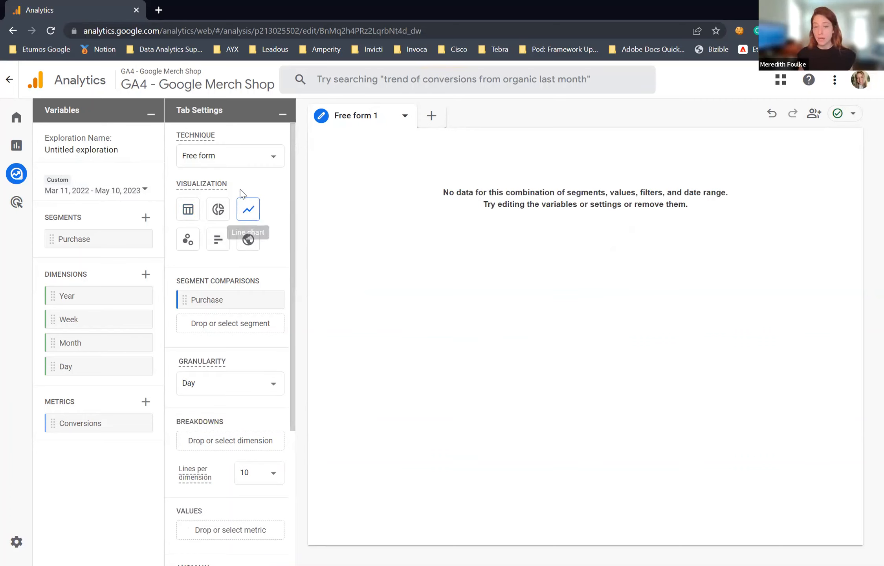
pyautogui.moveTo(252, 185)
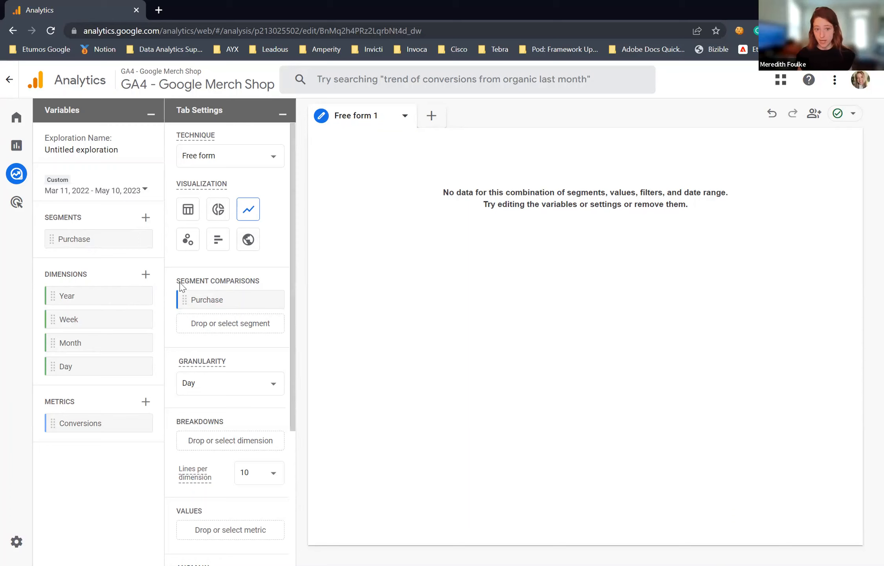
pyautogui.scroll(-3, 247, 316)
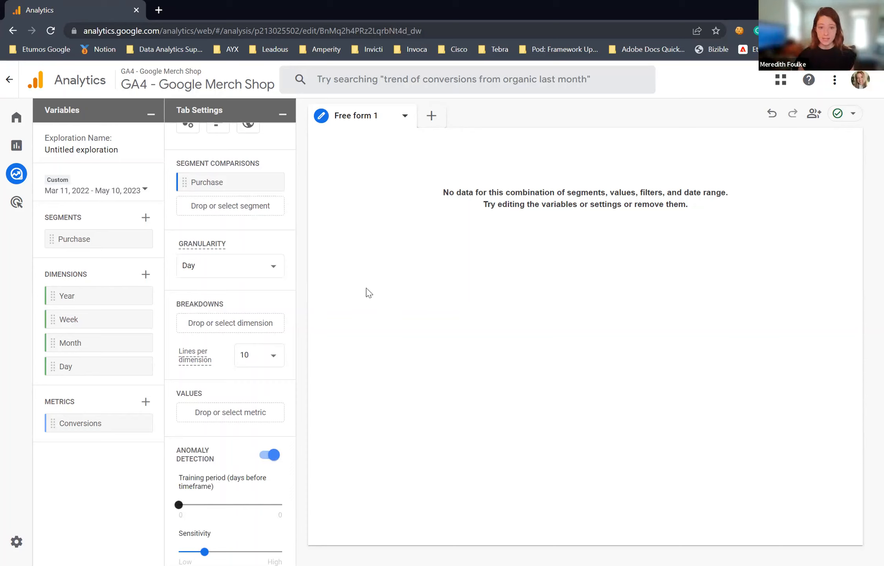
pyautogui.click(271, 266)
pyautogui.click(208, 293)
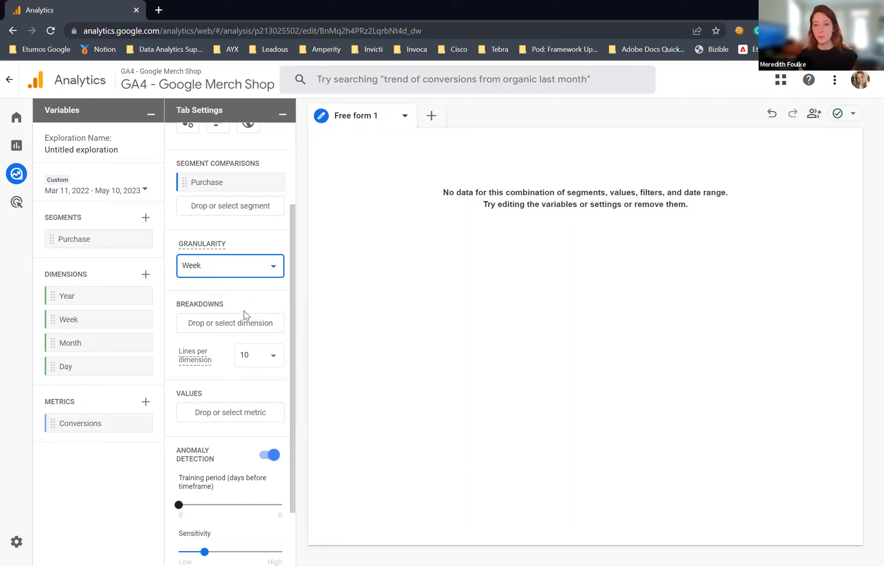
pyautogui.click(224, 274)
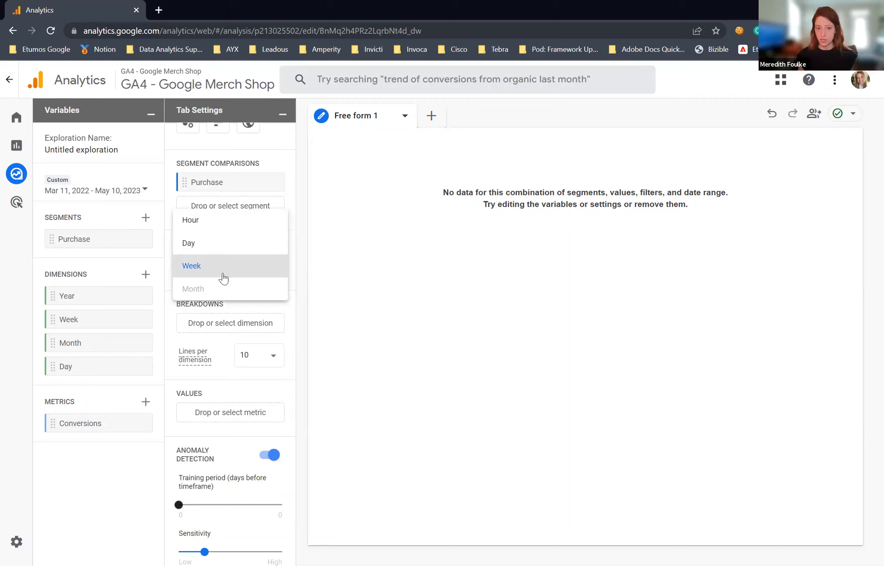
pyautogui.click(264, 272)
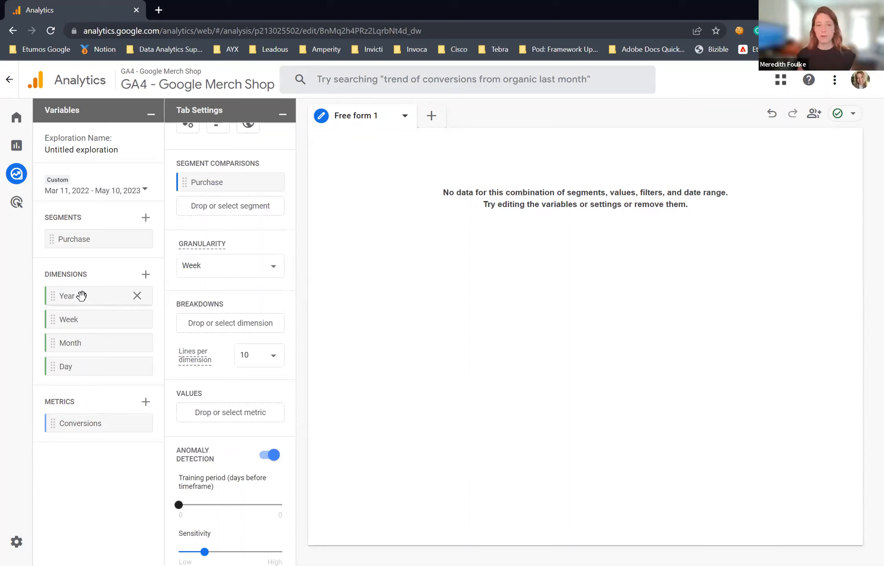
# Step: Break the line chart down by the Year dimension and plot the Conversions metric as its value
pyautogui.moveTo(210, 323); pyautogui.dragTo(214, 324)
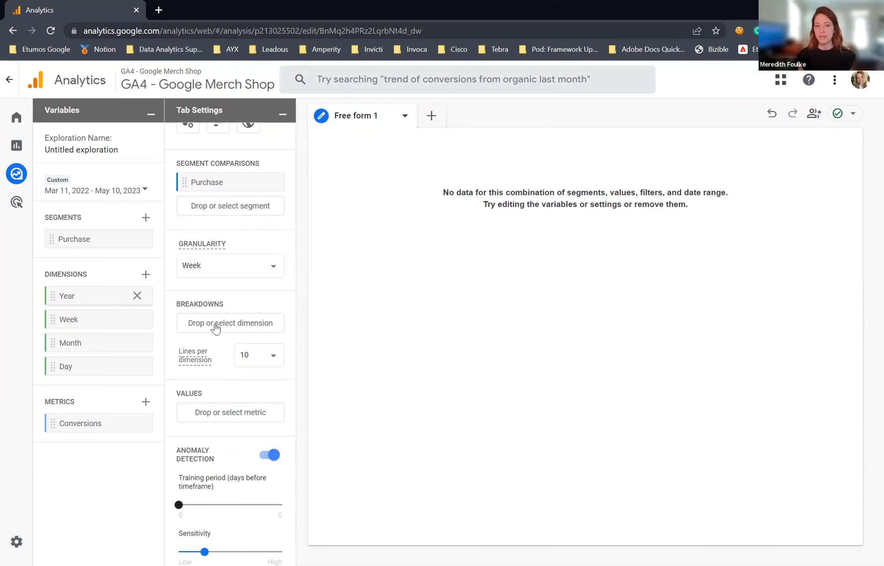
pyautogui.moveTo(119, 297); pyautogui.dragTo(236, 335)
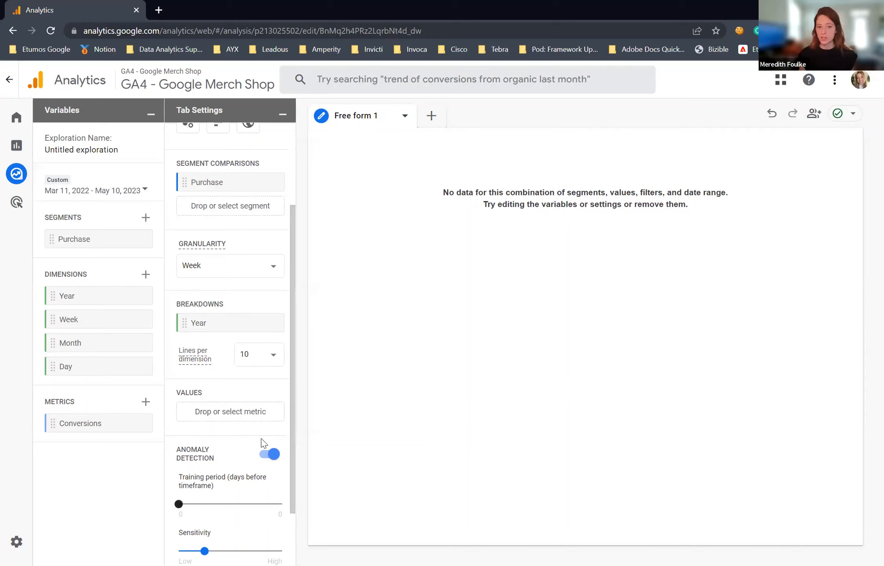
pyautogui.moveTo(93, 424); pyautogui.dragTo(518, 400)
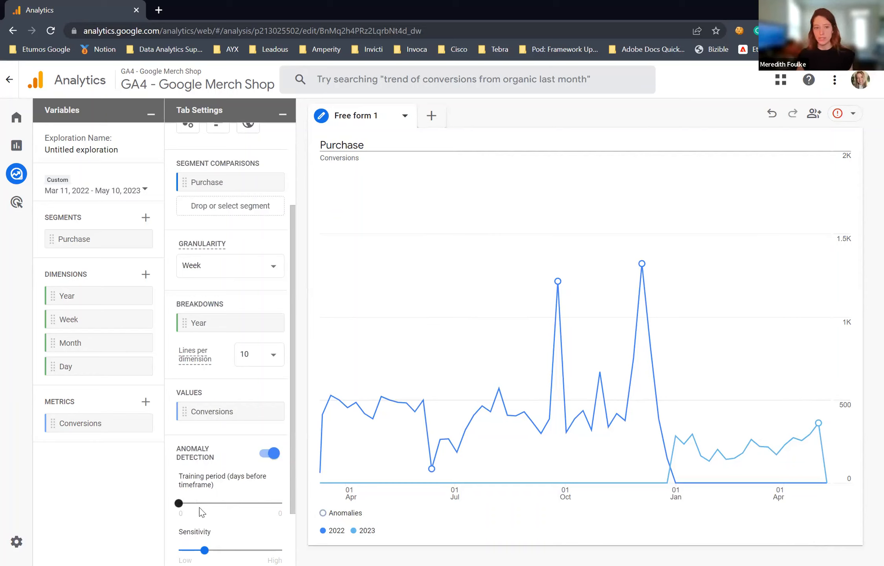
# Step: Turn off anomaly detection for the line chart
pyautogui.moveTo(179, 503); pyautogui.dragTo(192, 517)
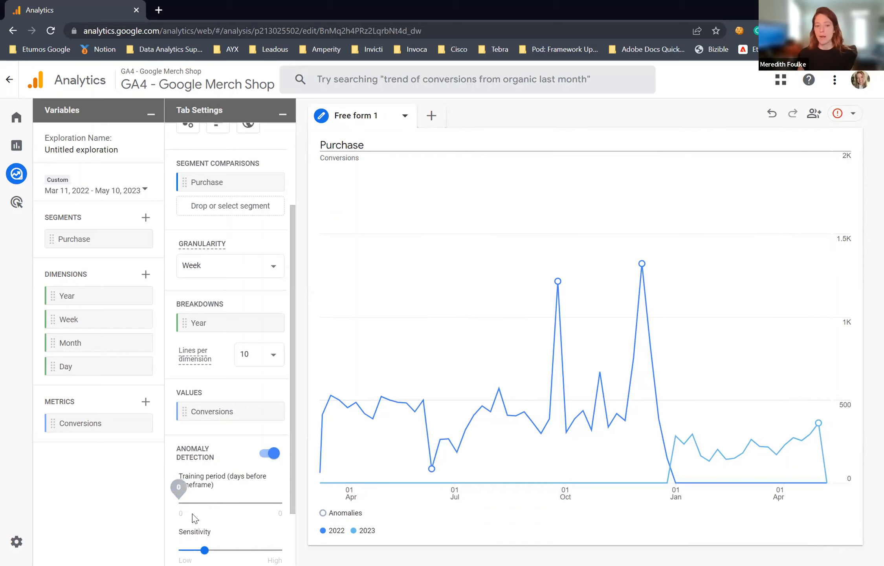
pyautogui.click(271, 453)
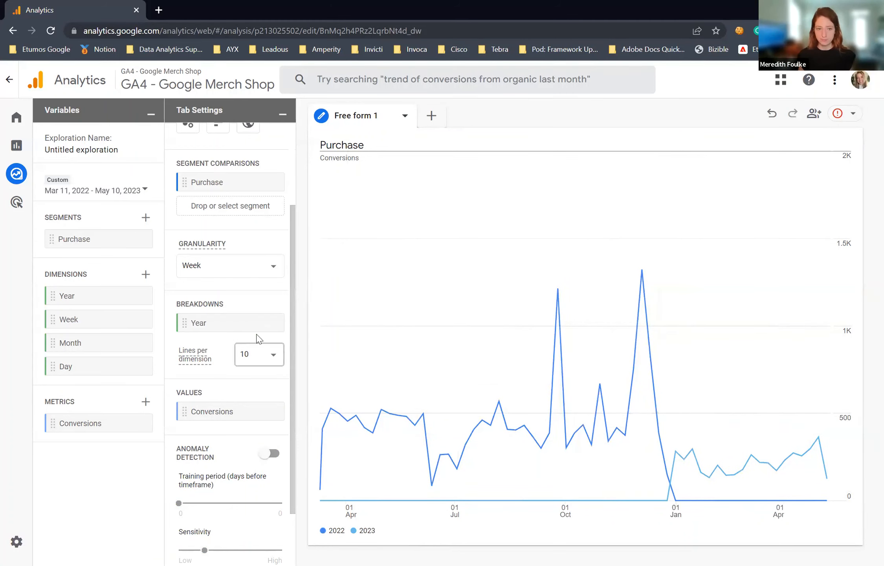
# Step: View the line chart at Day granularity for comparison and return the granularity to Week
pyautogui.click(234, 271)
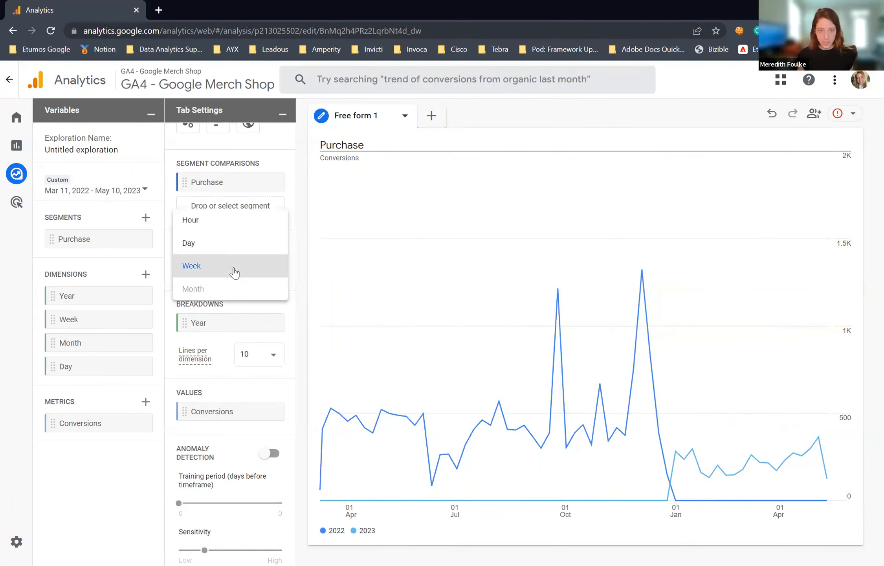
pyautogui.click(223, 242)
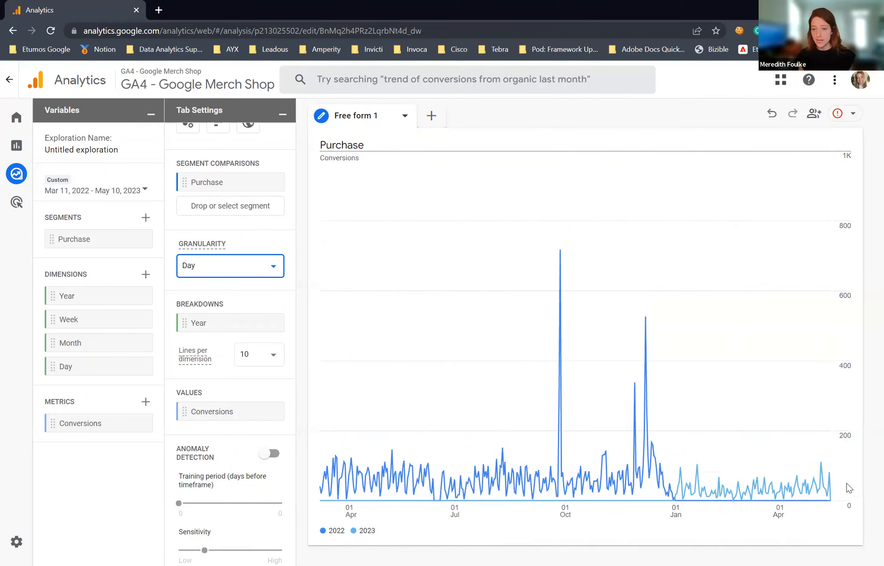
pyautogui.click(245, 273)
pyautogui.press('Return')
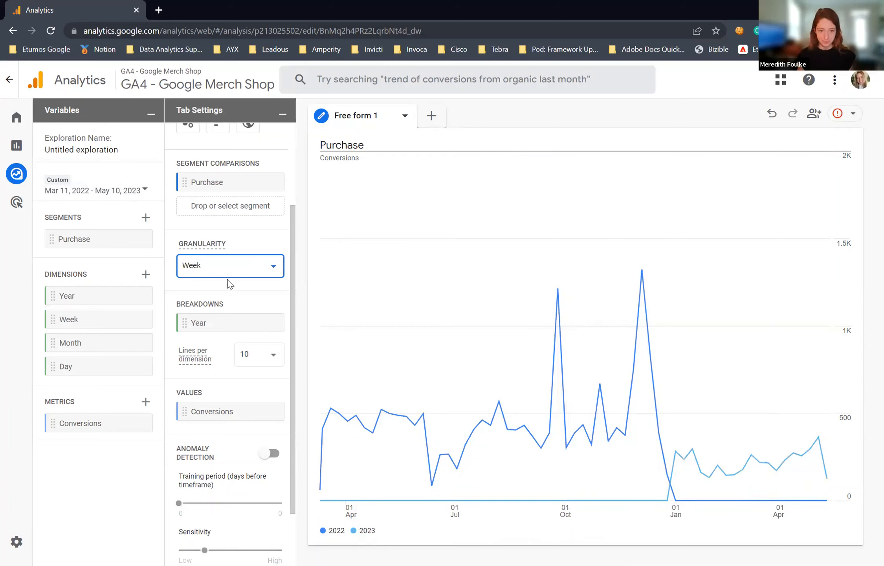
pyautogui.scroll(3, 231, 248)
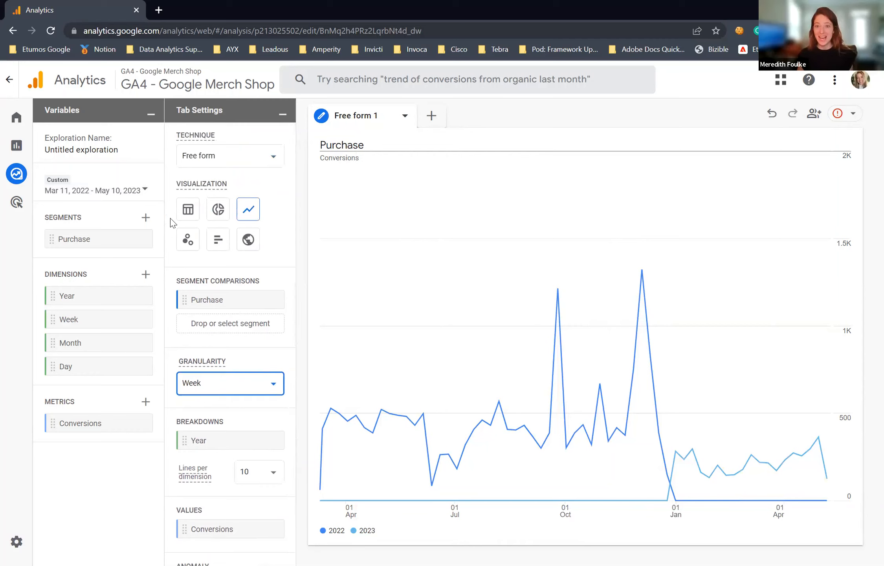